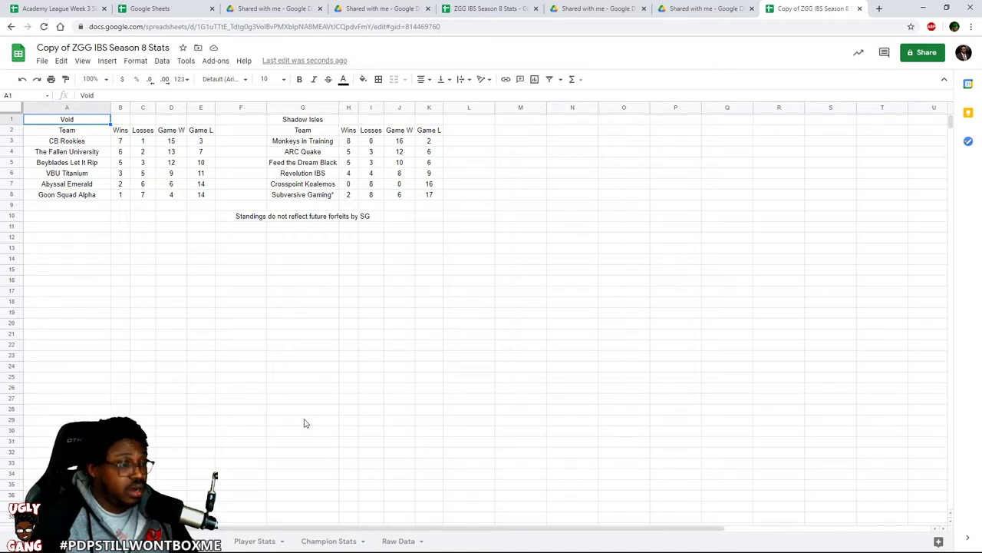
Step: On the Player Stats sheet, sort the player table by Kill Participation from Z to A
{"action": "left_click", "coordinate": [267, 544]}
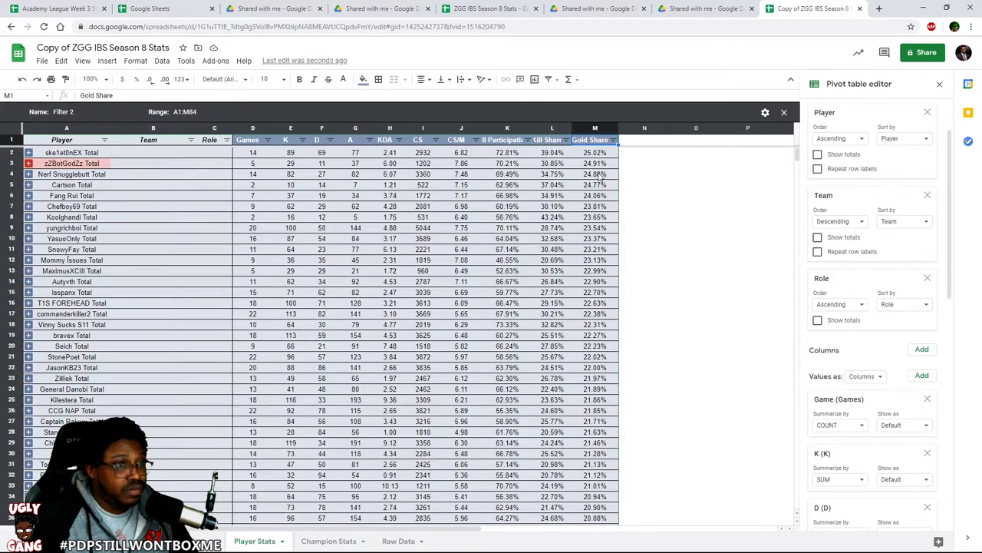
{"action": "left_click", "coordinate": [655, 206]}
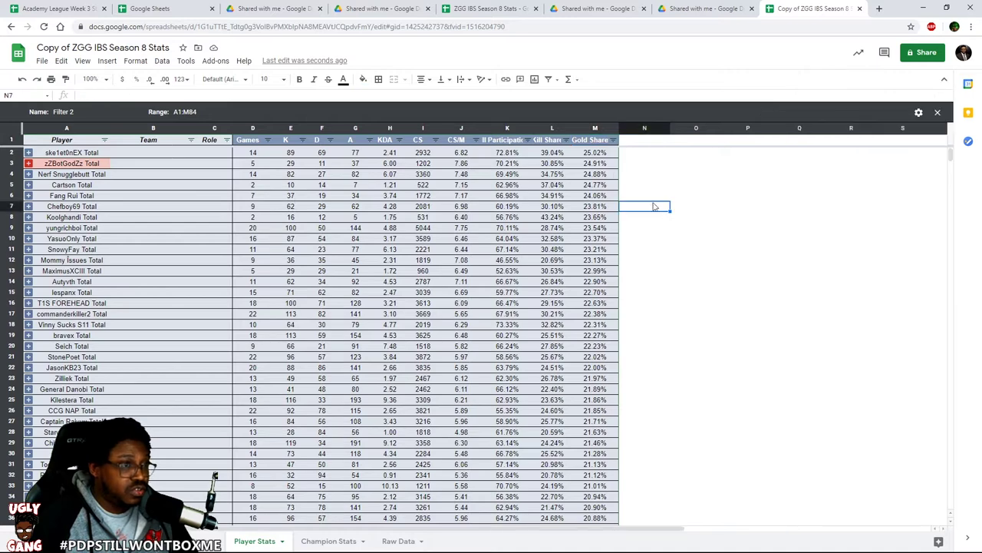
{"action": "left_click", "coordinate": [609, 156]}
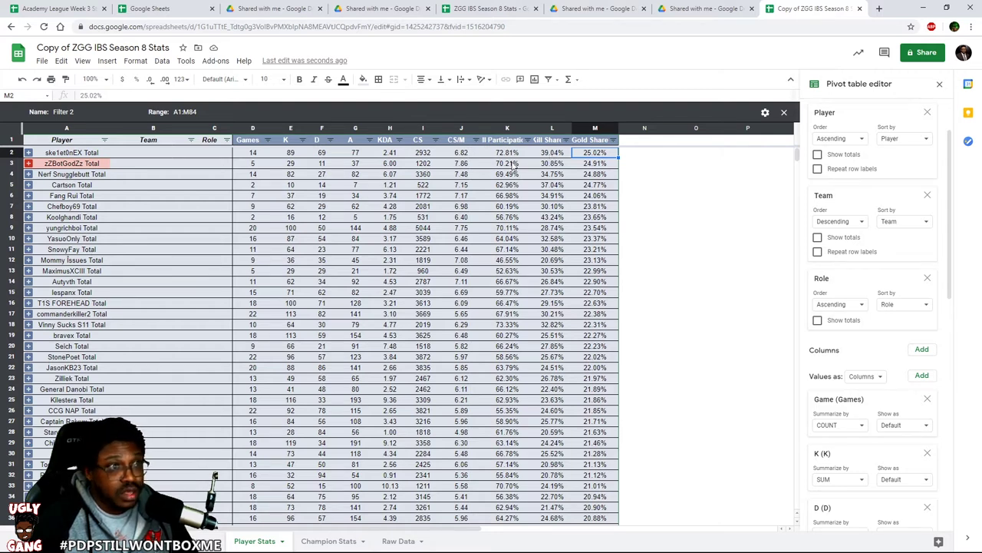
{"action": "left_click", "coordinate": [528, 139]}
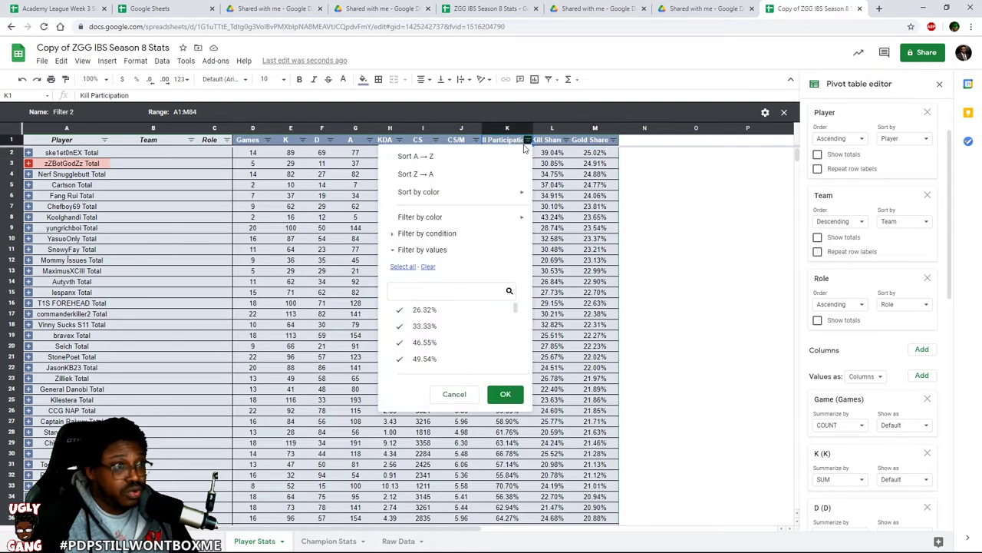
{"action": "left_click", "coordinate": [462, 172]}
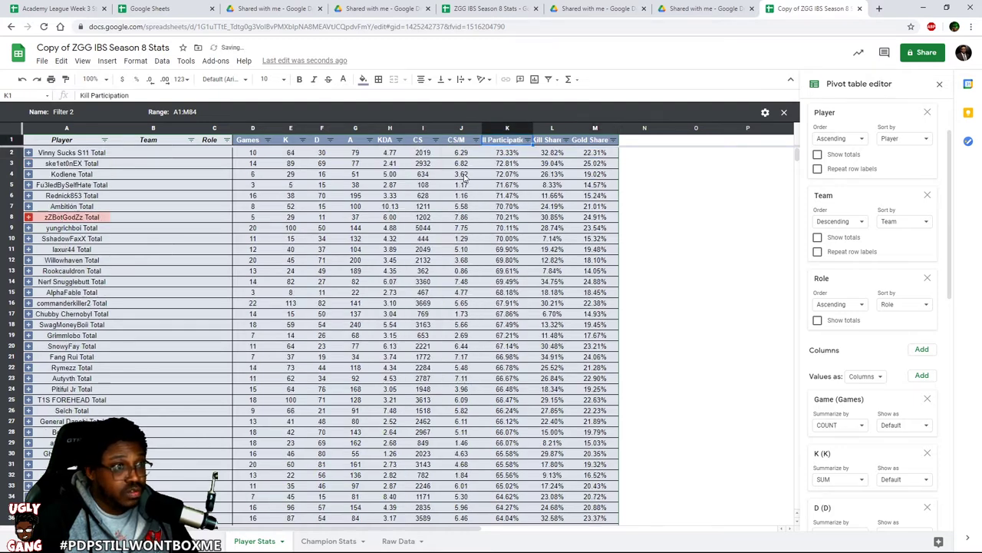
Step: Inspect the player in row 3 and check the options of the Team and Role column filters
{"action": "left_click", "coordinate": [82, 163]}
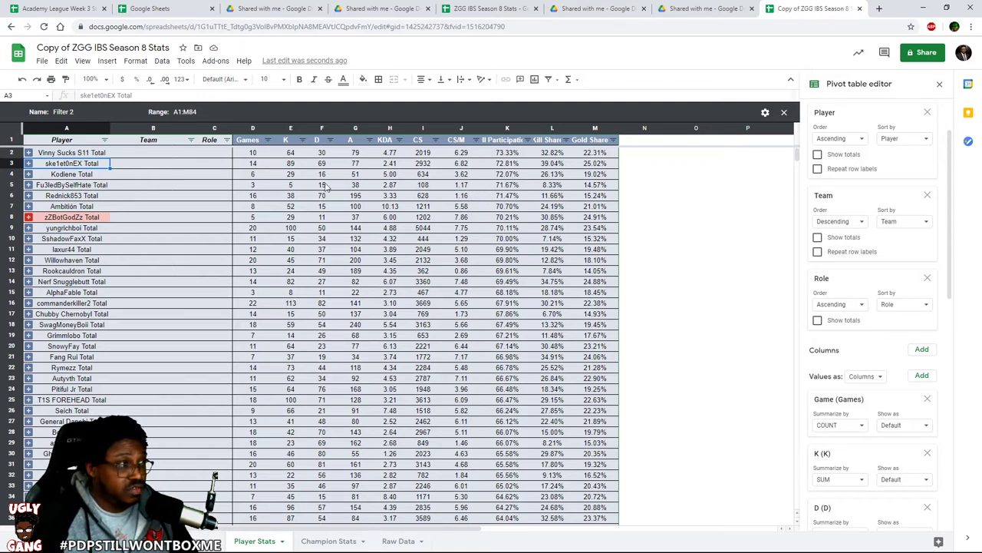
{"action": "left_click", "coordinate": [190, 140]}
{"action": "left_click", "coordinate": [269, 106]}
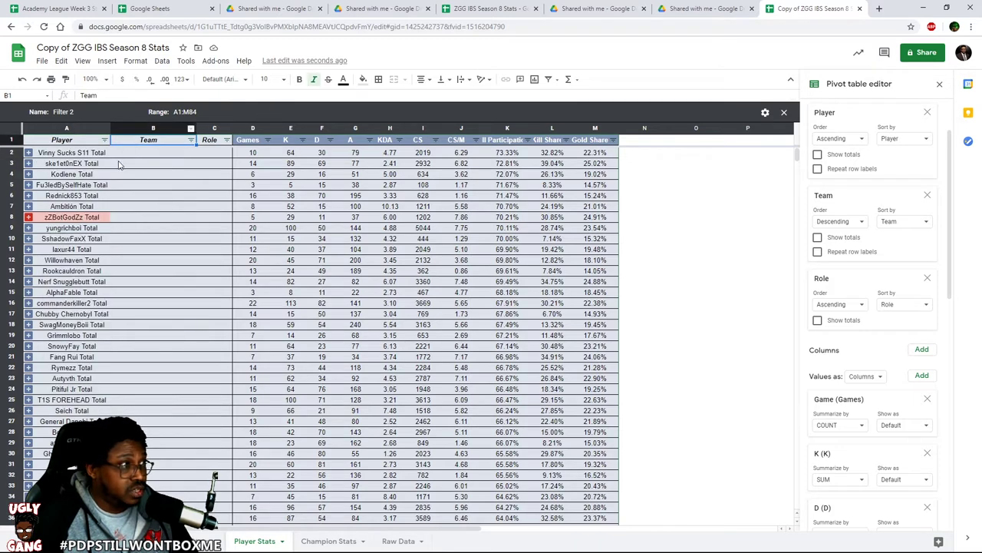
{"action": "left_click", "coordinate": [29, 164]}
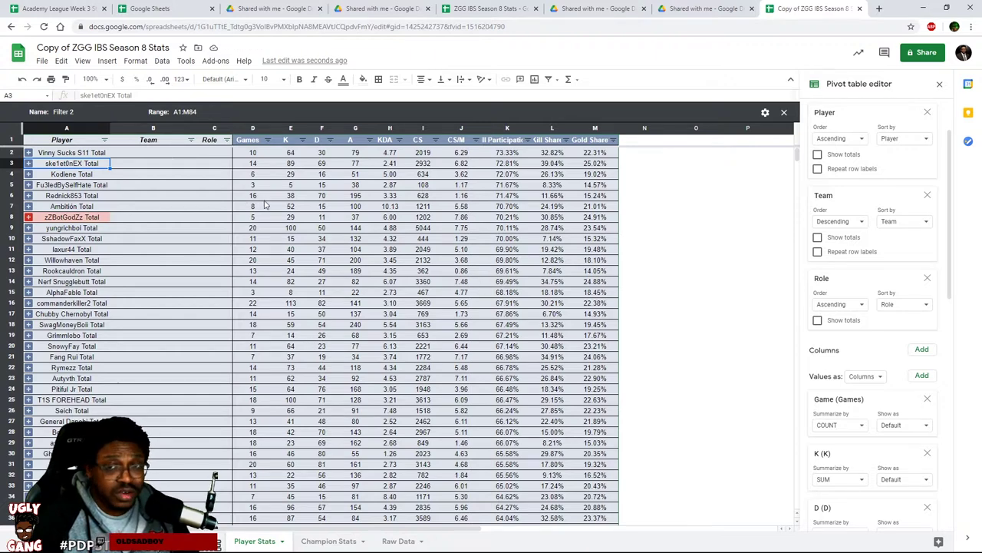
{"action": "left_click", "coordinate": [227, 140]}
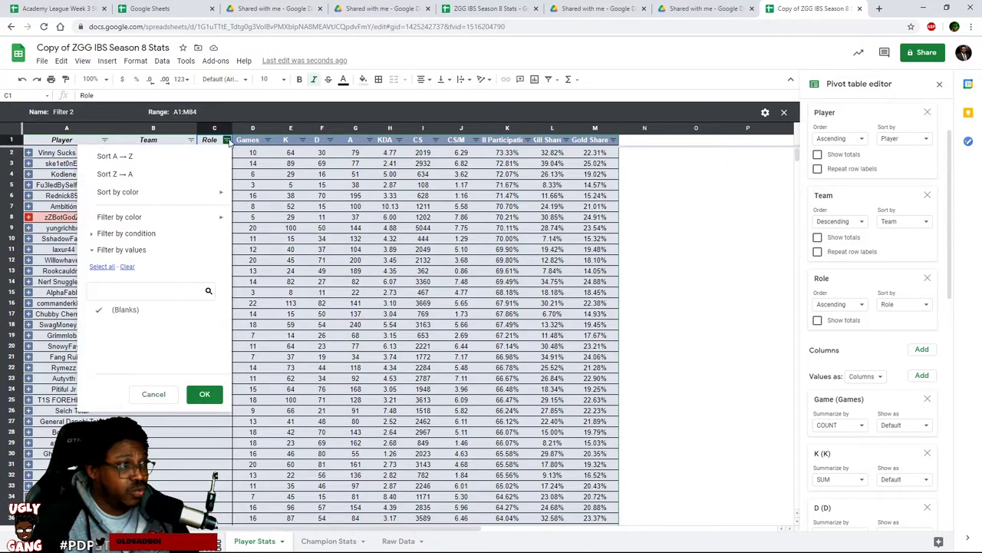
{"action": "left_click", "coordinate": [186, 180]}
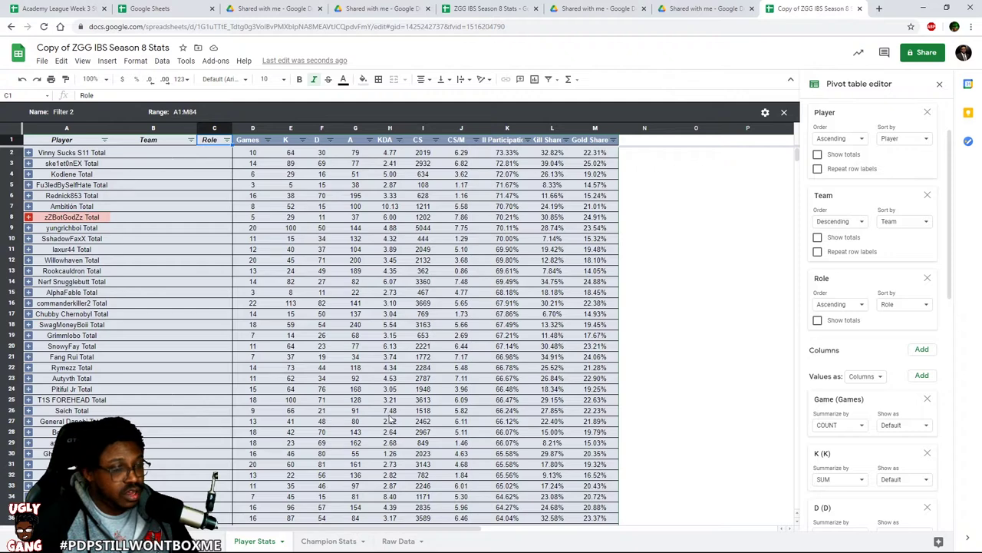
Step: Find and highlight row 35 in the Kill Participation ranking to examine that player's statistics
{"action": "scroll", "coordinate": [482, 399], "scroll_direction": "down", "scroll_amount": 1}
{"action": "scroll", "coordinate": [485, 434], "scroll_direction": "down", "scroll_amount": 5}
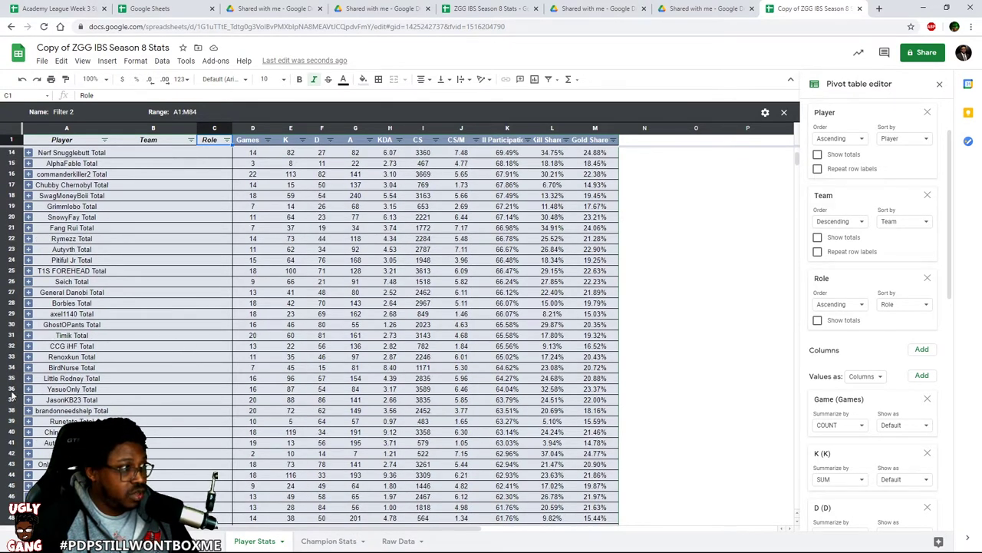
{"action": "left_click", "coordinate": [13, 378]}
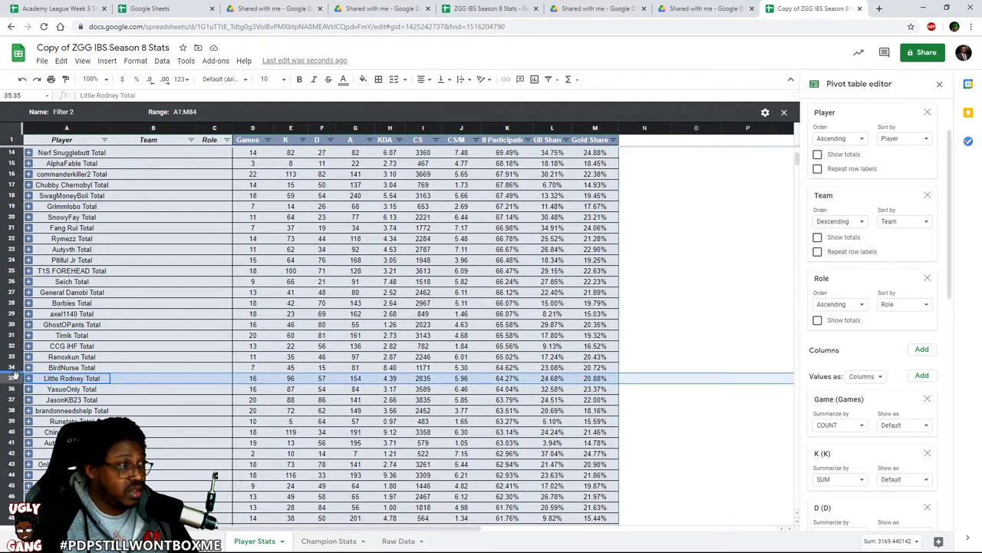
{"action": "scroll", "coordinate": [56, 370], "scroll_direction": "up", "scroll_amount": 4}
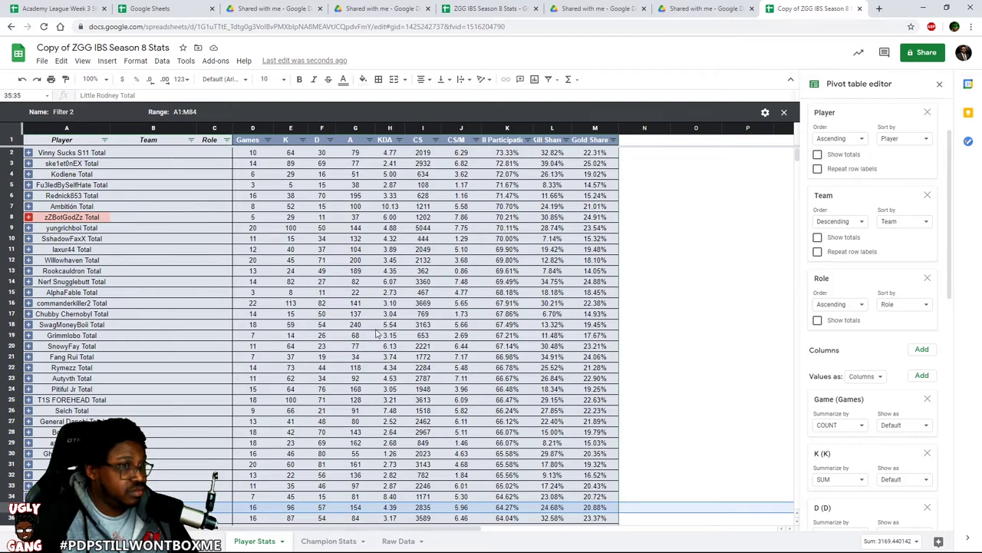
Step: Sort the player table by Gold Share, first from A to Z and finally from Z to A
{"action": "left_click", "coordinate": [612, 140]}
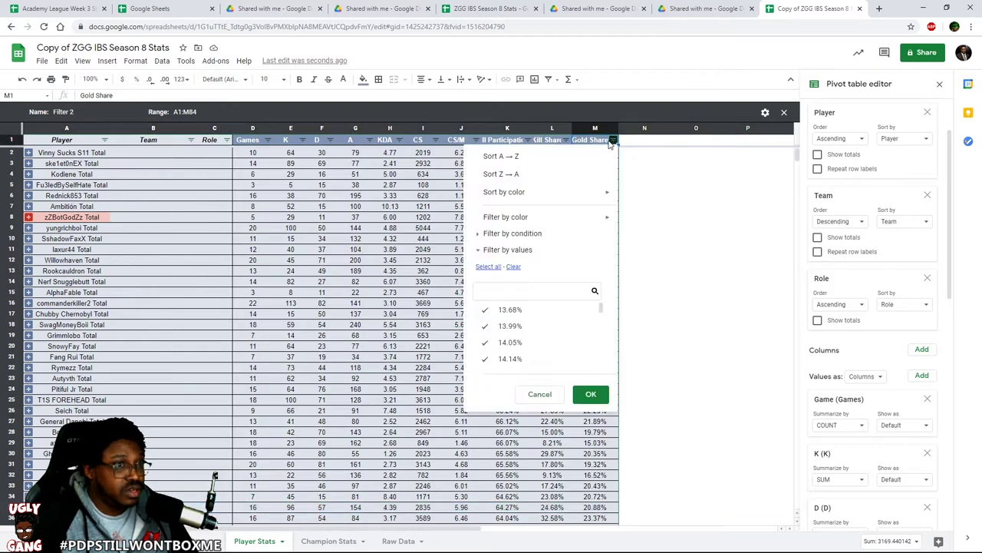
{"action": "left_click", "coordinate": [557, 154]}
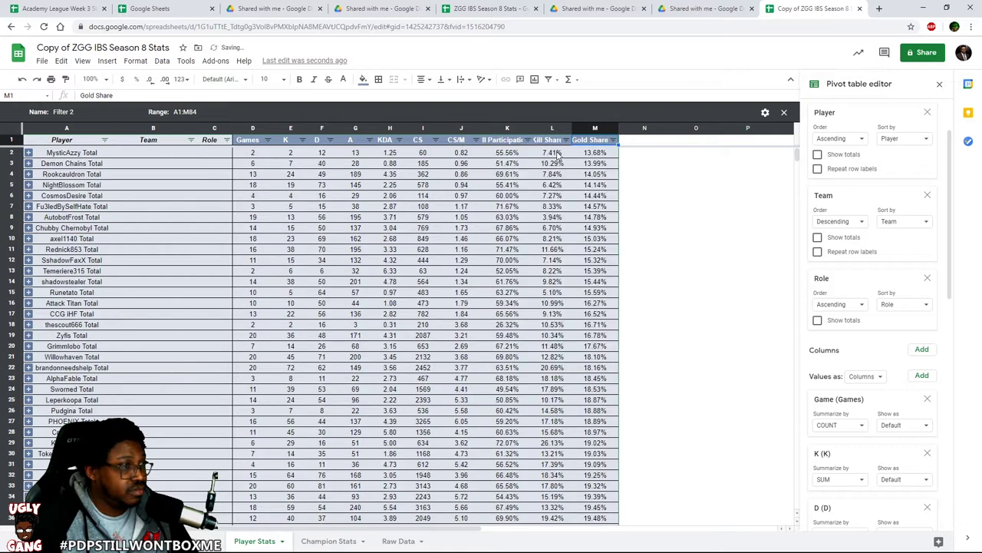
{"action": "left_click", "coordinate": [613, 139]}
{"action": "left_click", "coordinate": [522, 175]}
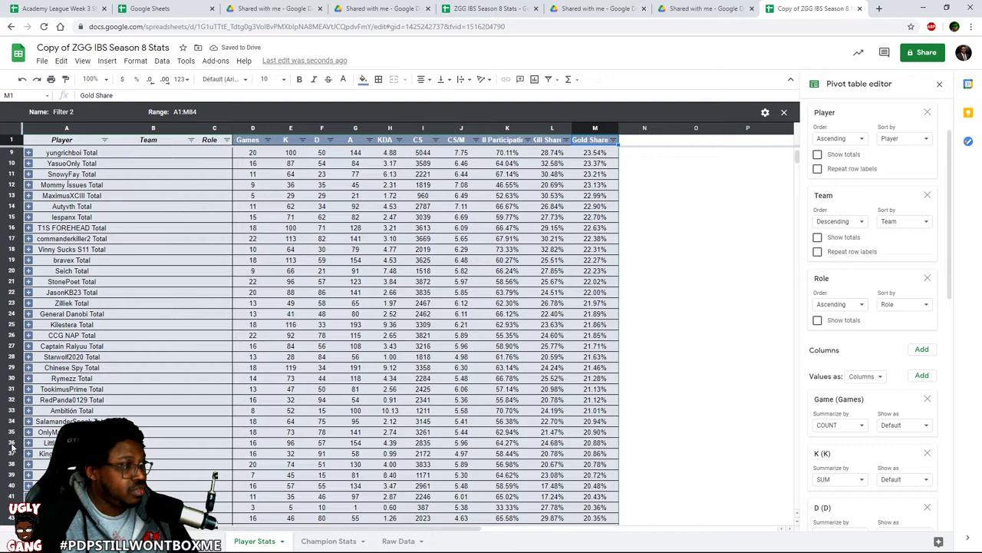
Step: Compare the players in rows 20 and 19 of the Gold Share ranking by highlighting each row
{"action": "scroll", "coordinate": [158, 369], "scroll_direction": "up", "scroll_amount": 3}
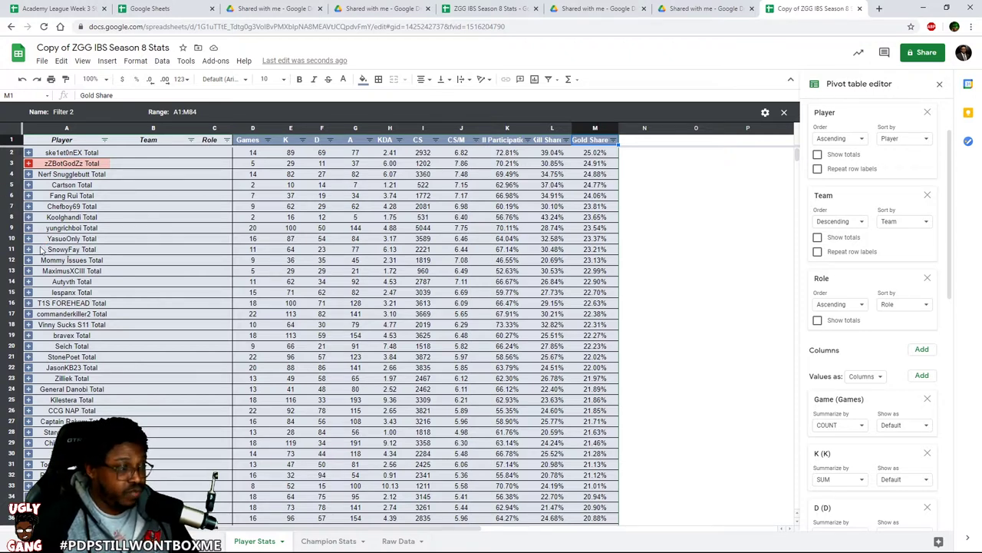
{"action": "left_click", "coordinate": [12, 346]}
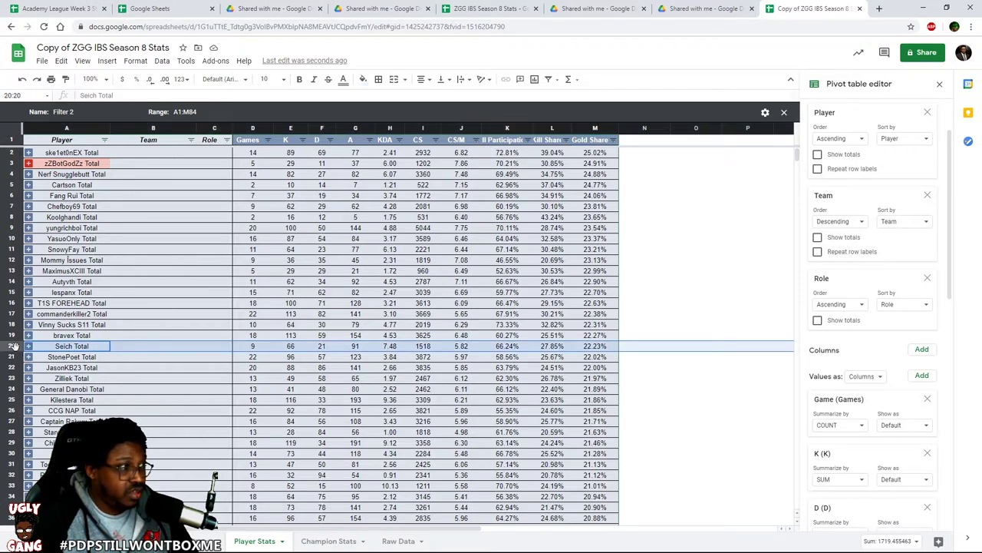
{"action": "left_click", "coordinate": [11, 335]}
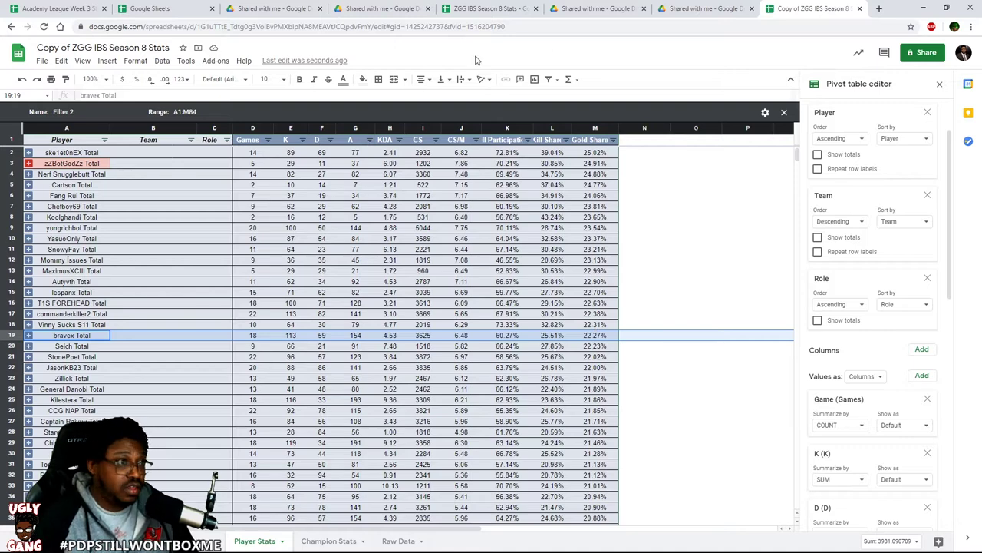
Step: Sort the player table by kills (K) from Z to A and highlight row 9
{"action": "left_click", "coordinate": [303, 140]}
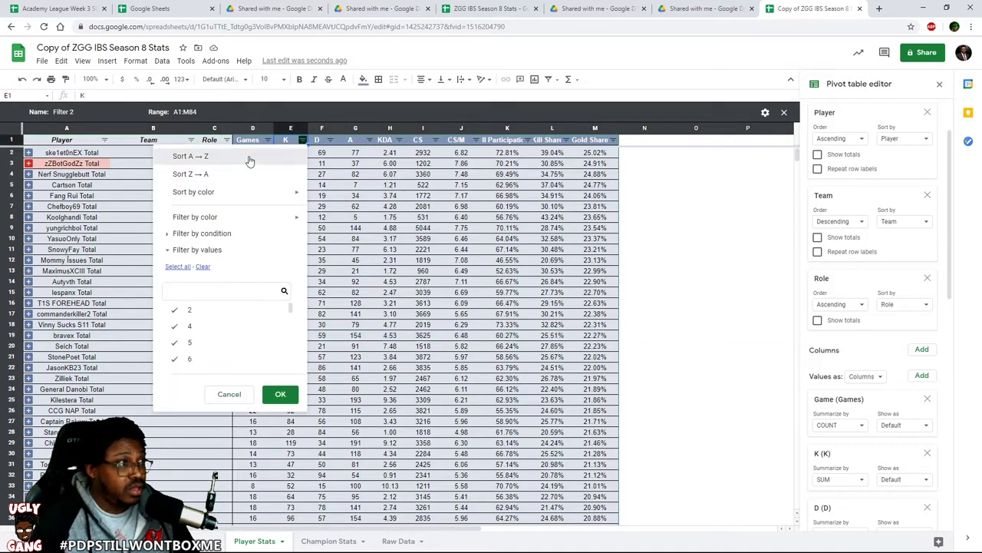
{"action": "left_click", "coordinate": [250, 157]}
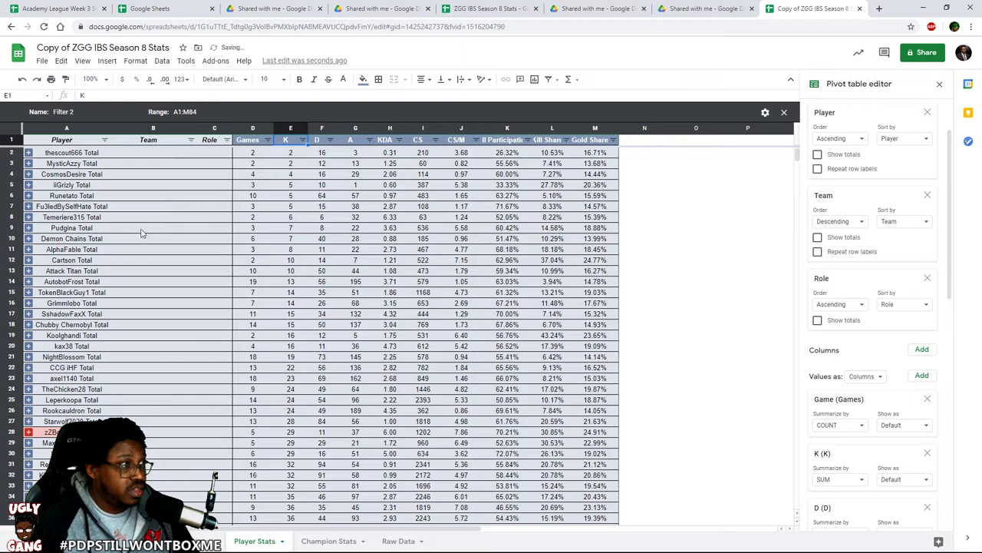
{"action": "left_click", "coordinate": [303, 140]}
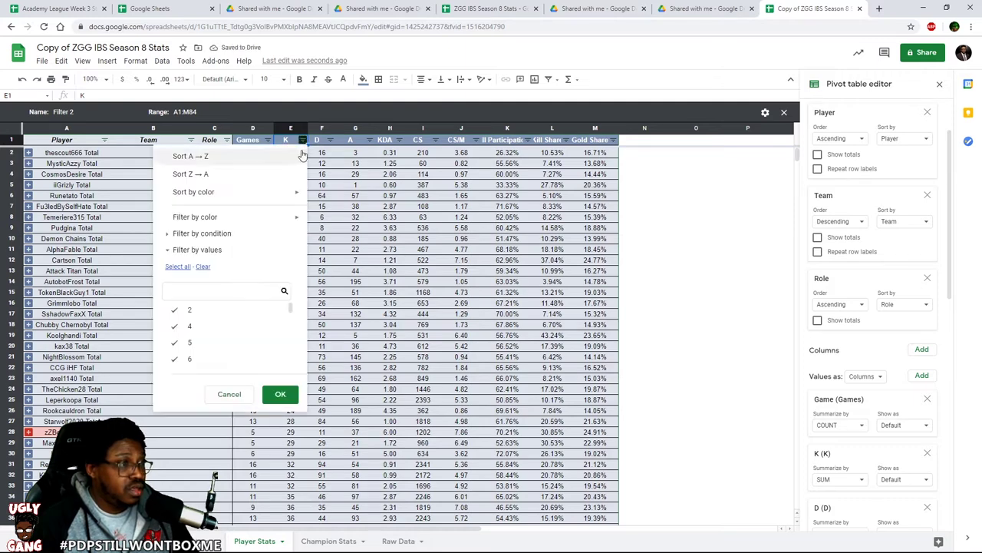
{"action": "left_click", "coordinate": [248, 174]}
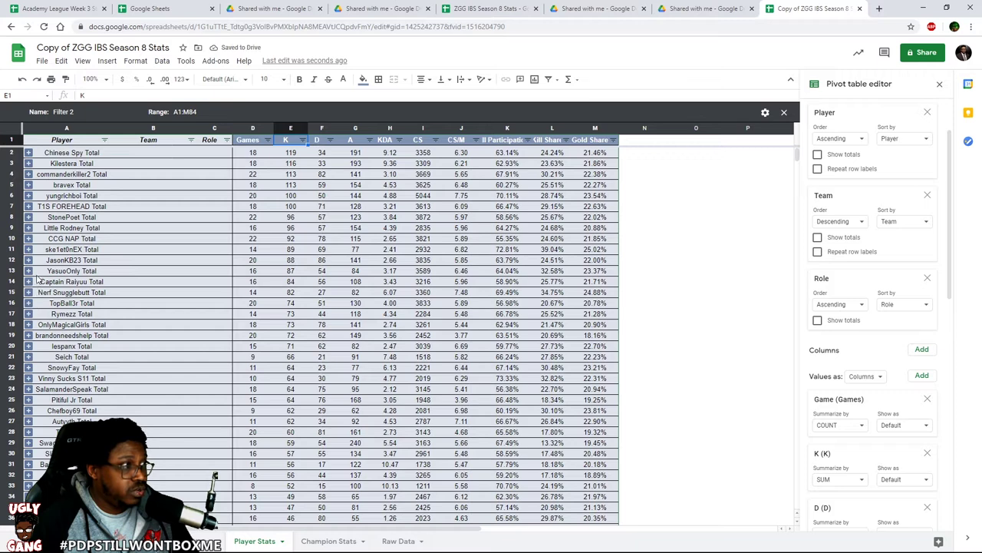
{"action": "left_click", "coordinate": [13, 227]}
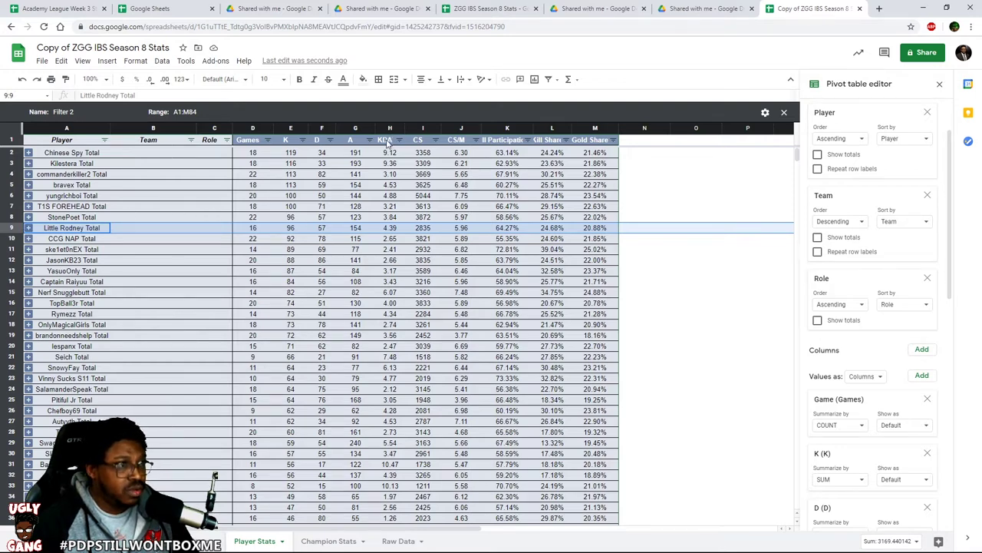
Step: Sort the player table by assists (A) from Z to A, followed by KDA from Z to A
{"action": "left_click", "coordinate": [369, 140]}
{"action": "left_click", "coordinate": [280, 176]}
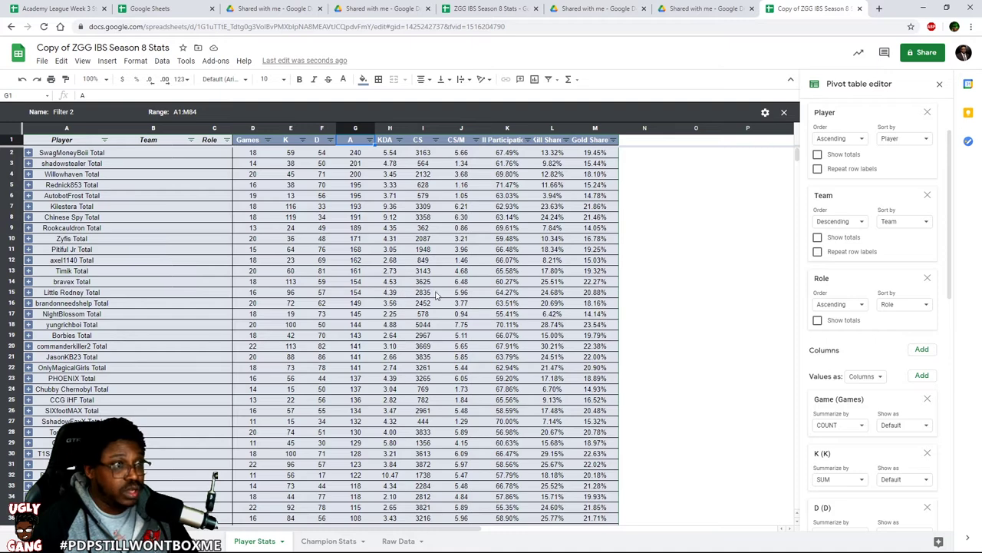
{"action": "left_click", "coordinate": [399, 139]}
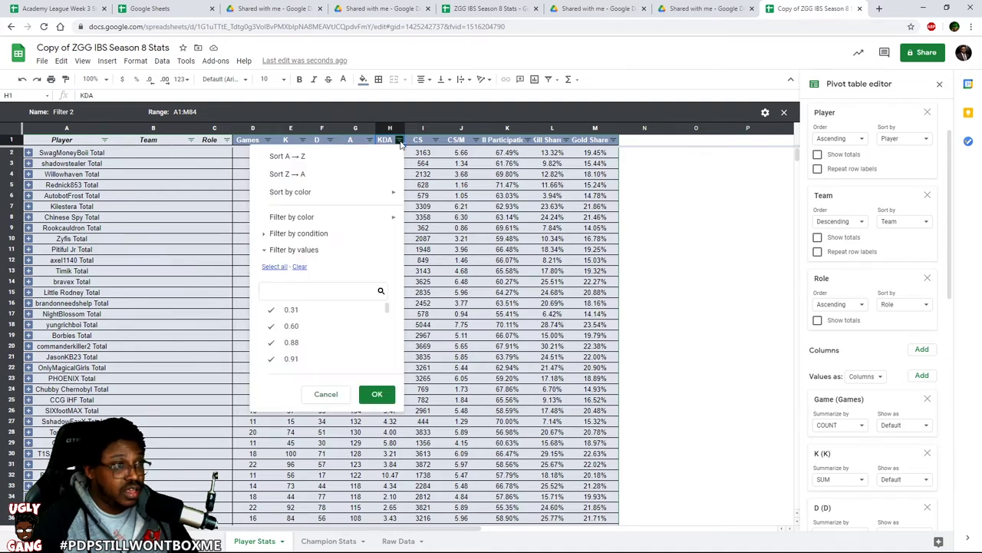
{"action": "left_click", "coordinate": [365, 174]}
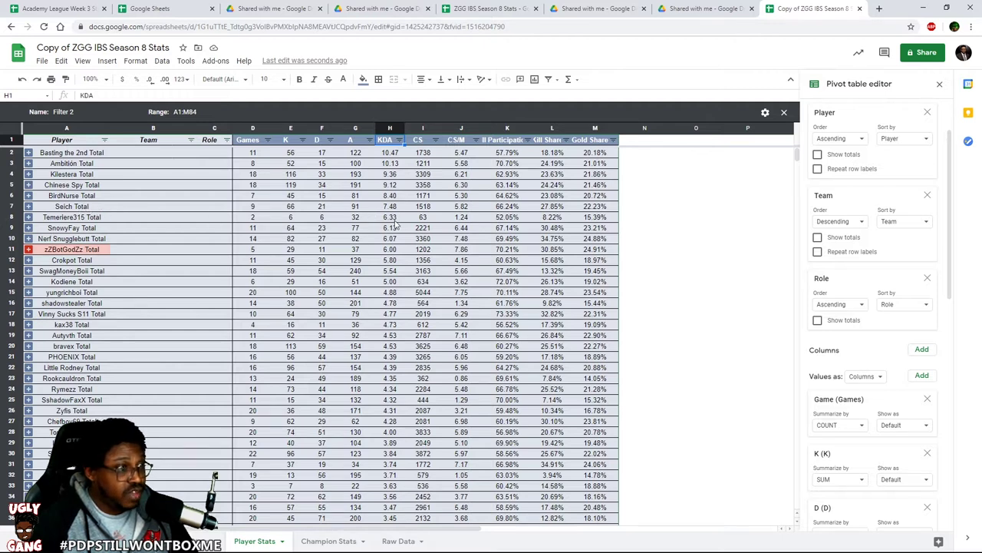
{"action": "left_click", "coordinate": [81, 293]}
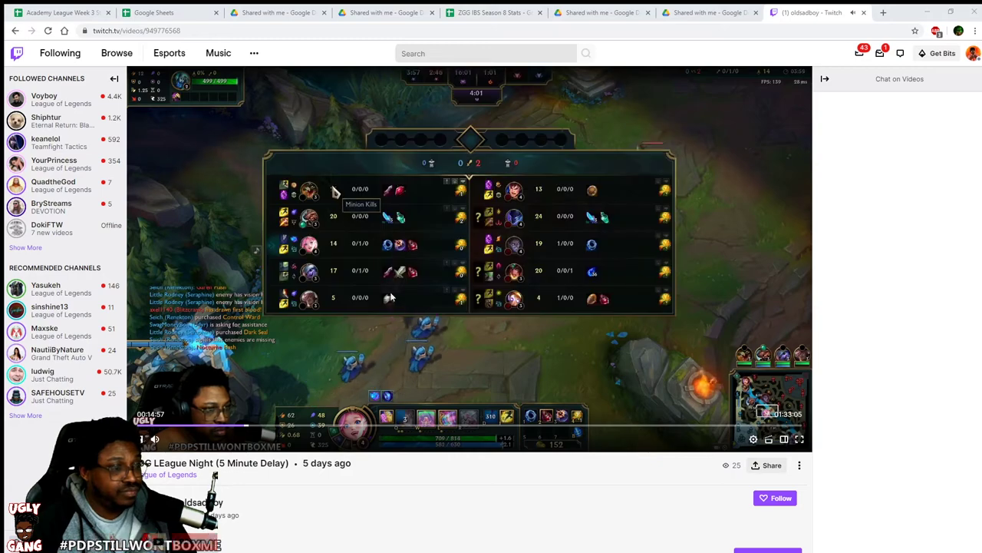
Step: Skip ahead in the Twitch recording of the league match to about 28:00
{"action": "left_click", "coordinate": [321, 432]}
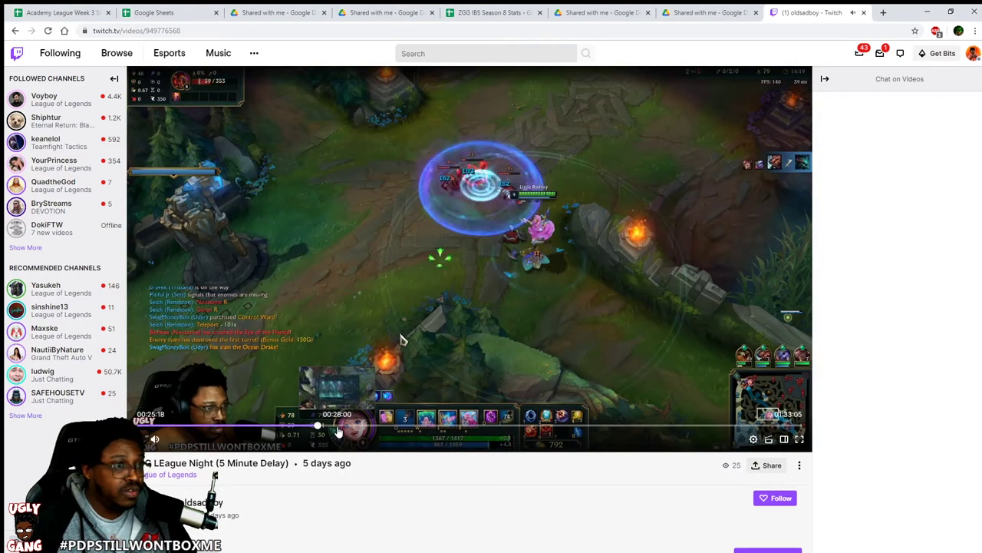
{"action": "left_click", "coordinate": [338, 429]}
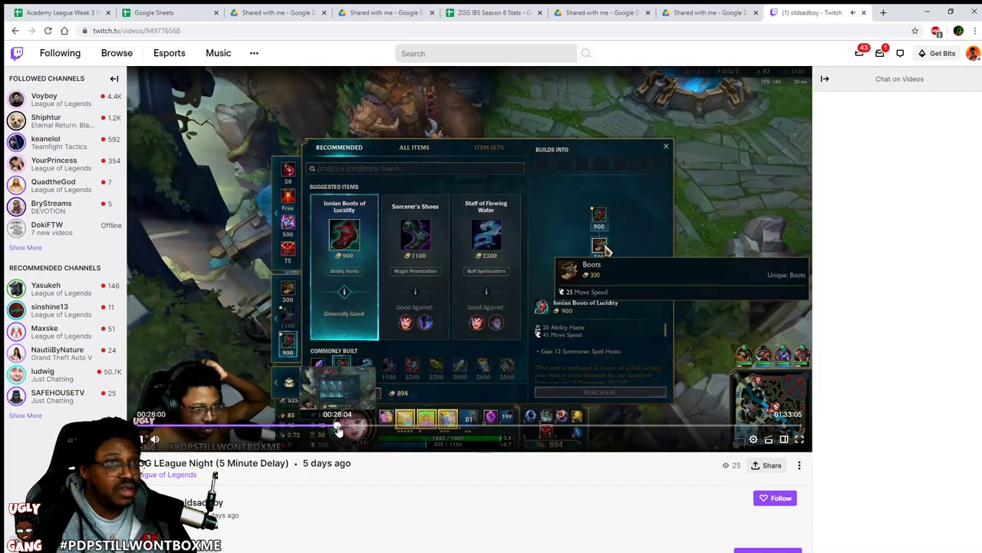